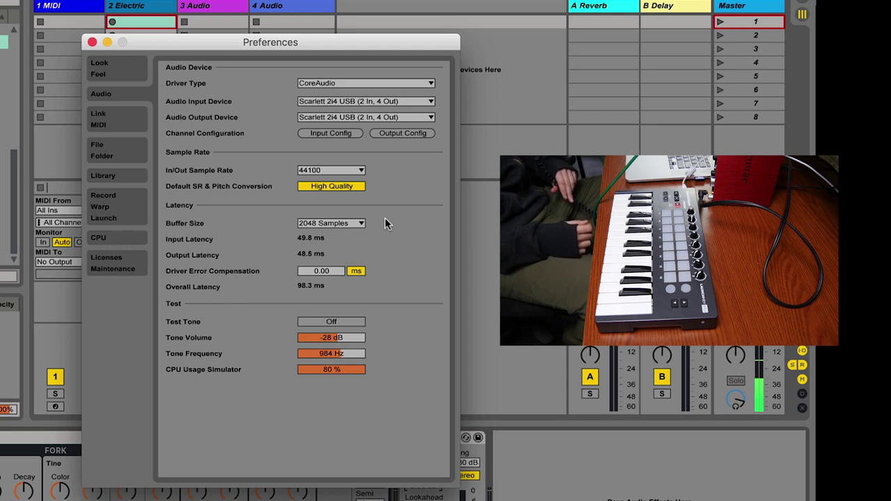
Set the audio buffer size to 512 Samples
{"action": "left_click", "coordinate": [319, 221]}
{"action": "left_click", "coordinate": [319, 221]}
{"action": "left_click", "coordinate": [319, 221]}
{"action": "left_click", "coordinate": [319, 221]}
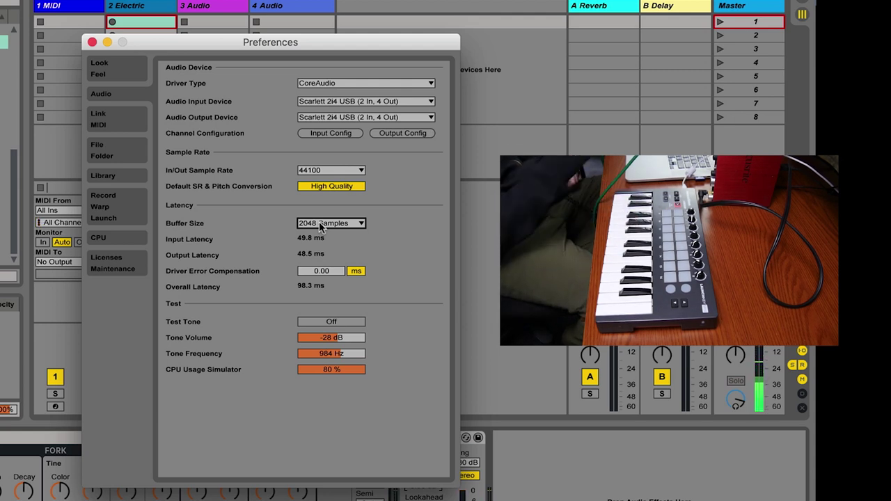
{"action": "left_click", "coordinate": [319, 222]}
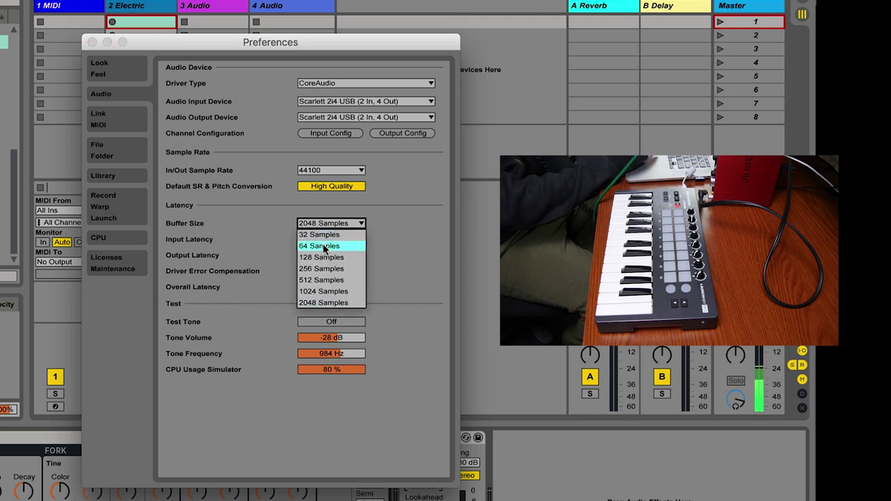
{"action": "left_click", "coordinate": [327, 280]}
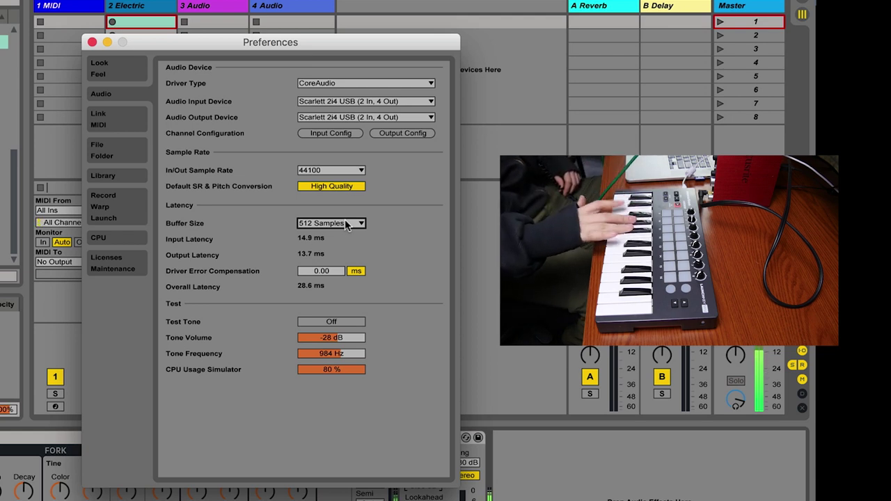
Compare buffer sizes by applying 2048 Samples and 128 Samples in turn, ending at 512 Samples
{"action": "left_click", "coordinate": [345, 221]}
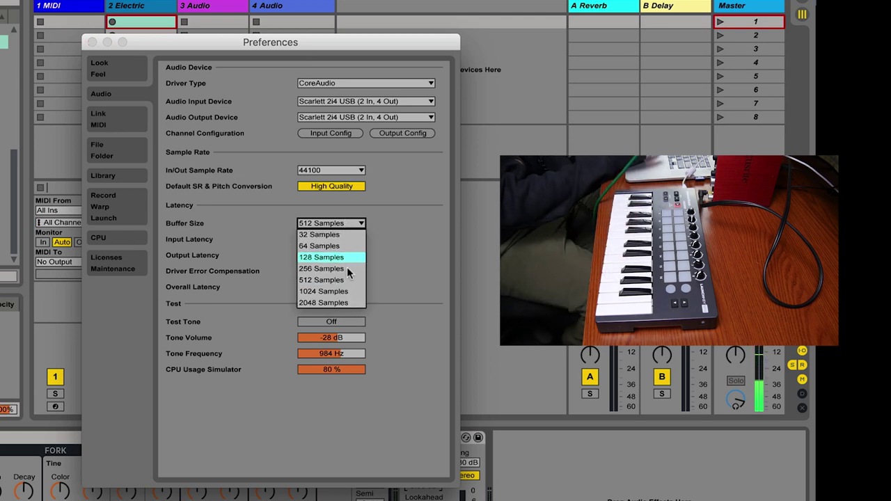
{"action": "left_click", "coordinate": [343, 304]}
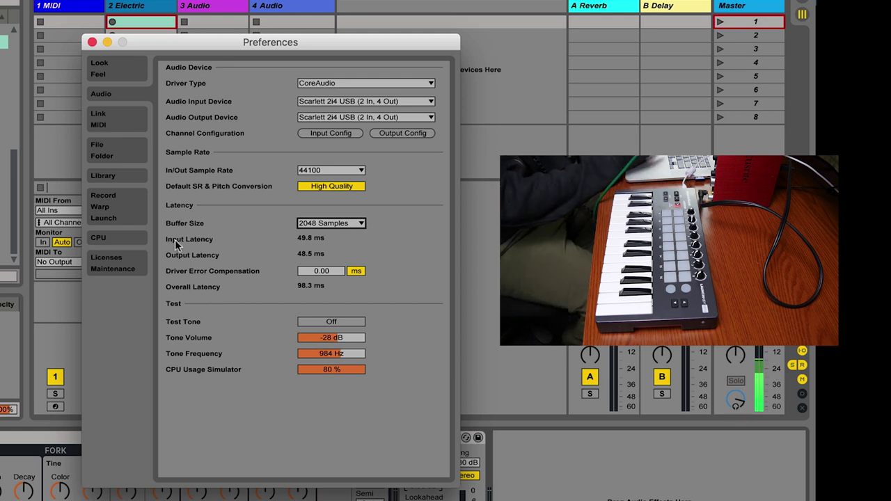
{"action": "left_click", "coordinate": [329, 222]}
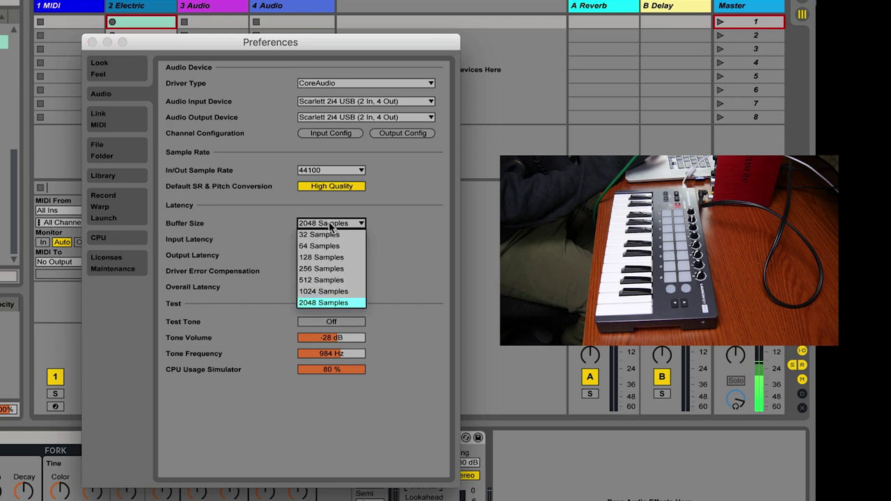
{"action": "left_click", "coordinate": [331, 257]}
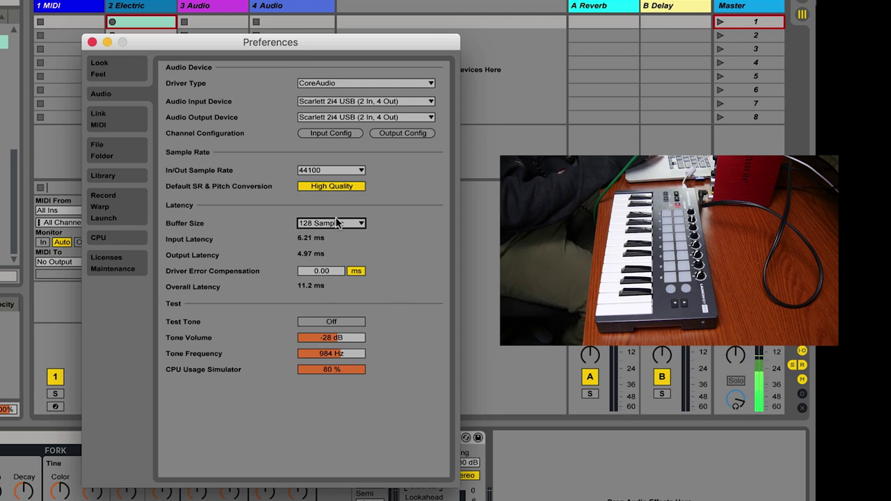
{"action": "left_click", "coordinate": [327, 221]}
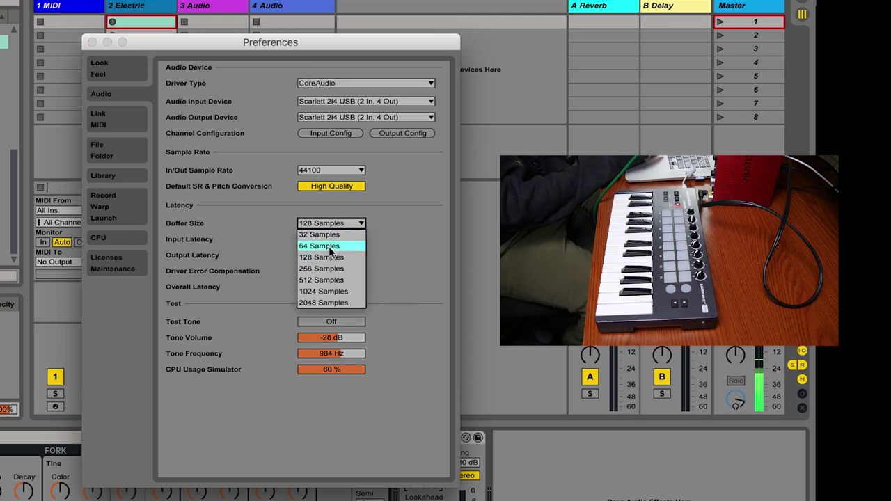
{"action": "left_click", "coordinate": [325, 278]}
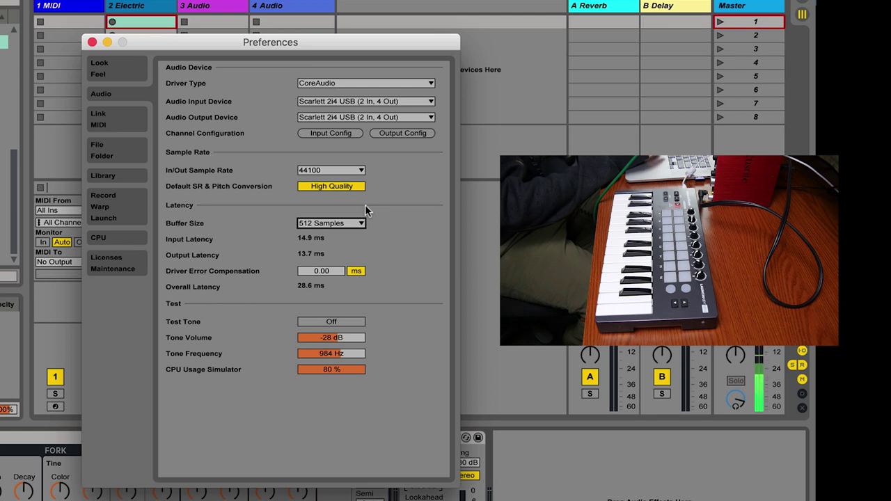
Lower the test tone volume to -70 dB and set the tone frequency to 390 Hz
{"action": "left_click", "coordinate": [338, 339]}
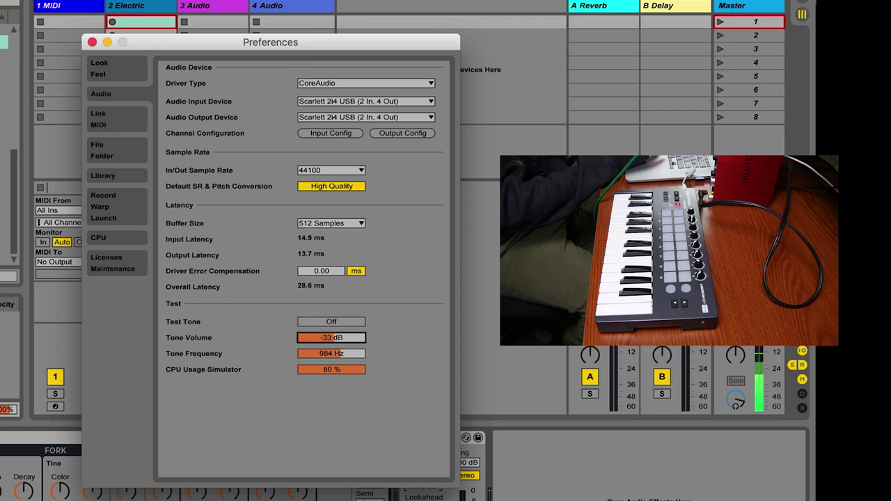
{"action": "left_click_drag", "start_coordinate": [333, 340], "coordinate": [333, 339]}
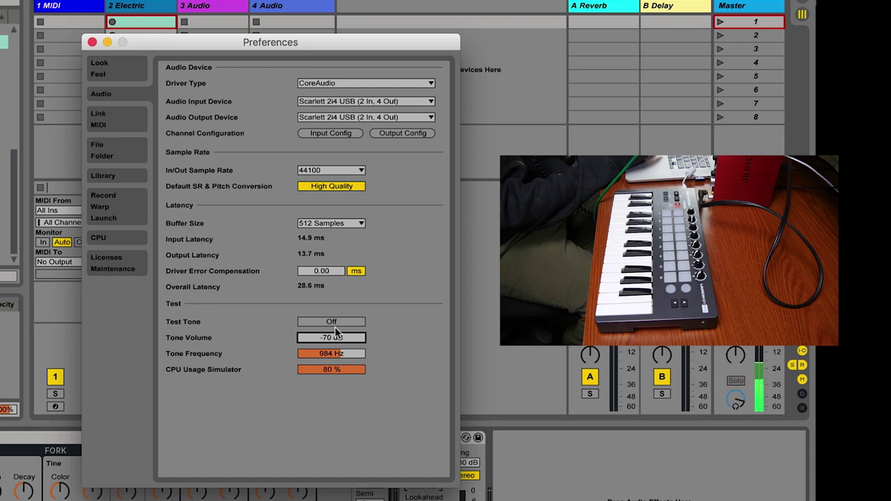
{"action": "mouse_move", "coordinate": [330, 369]}
{"action": "left_mouse_down"}
{"action": "mouse_move", "coordinate": [334, 376]}
{"action": "mouse_move", "coordinate": [334, 356]}
{"action": "left_mouse_up"}
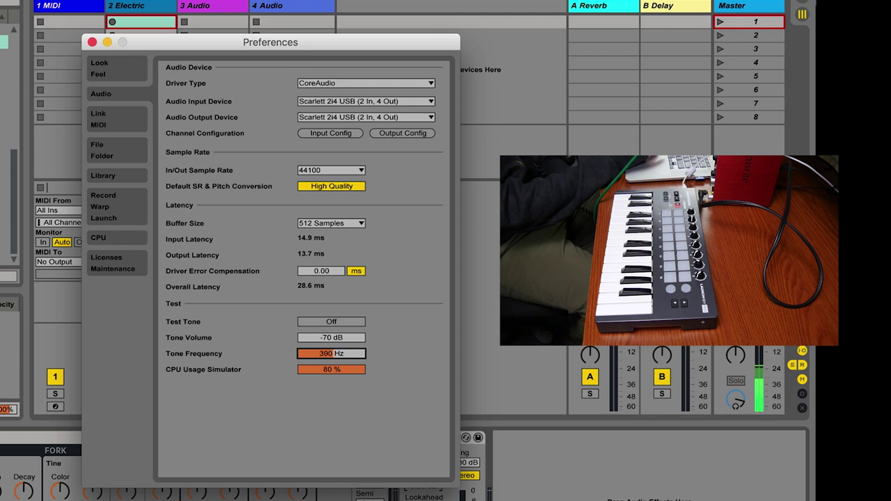
Turn on the test tone and raise its volume to -13 dB
{"action": "left_click", "coordinate": [334, 321]}
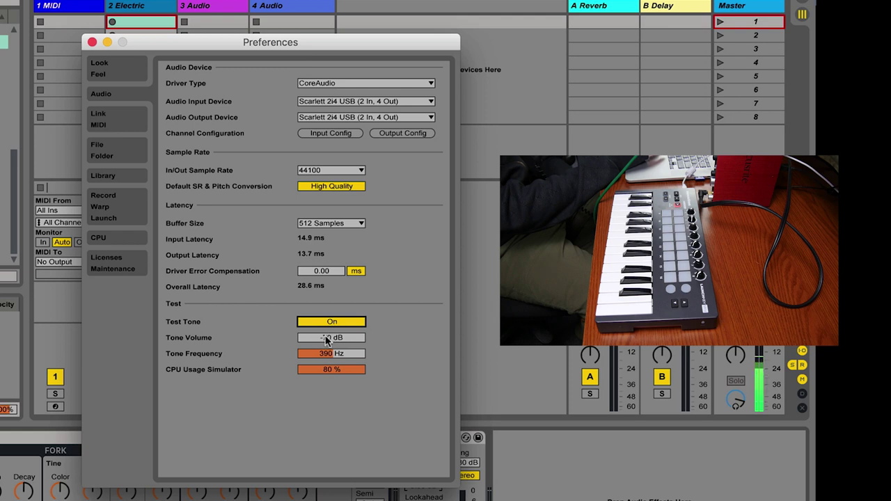
{"action": "left_click", "coordinate": [326, 339]}
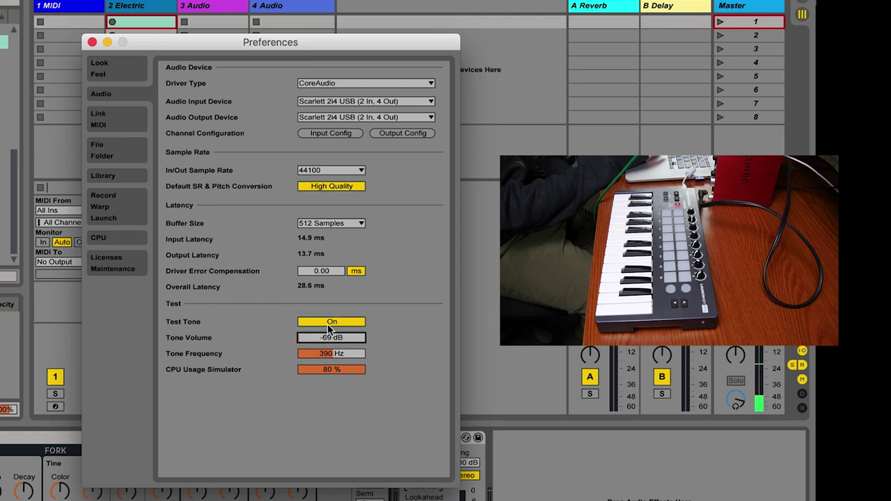
{"action": "left_click", "coordinate": [331, 323]}
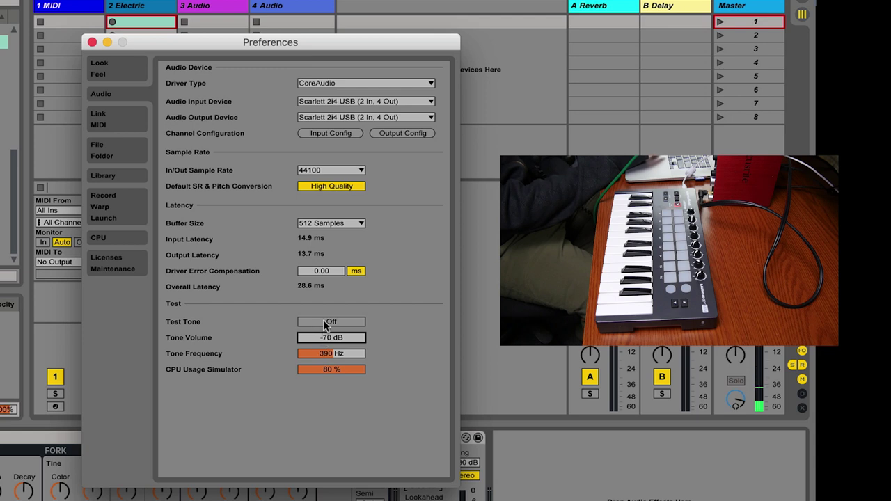
{"action": "left_click", "coordinate": [324, 322]}
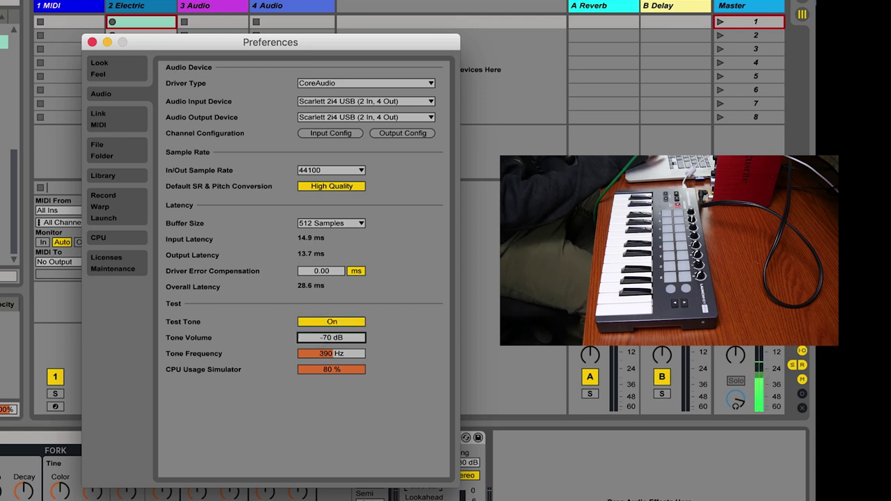
{"action": "mouse_move", "coordinate": [318, 336]}
{"action": "left_mouse_down"}
{"action": "mouse_move", "coordinate": [318, 309]}
{"action": "mouse_move", "coordinate": [320, 337]}
{"action": "left_mouse_up"}
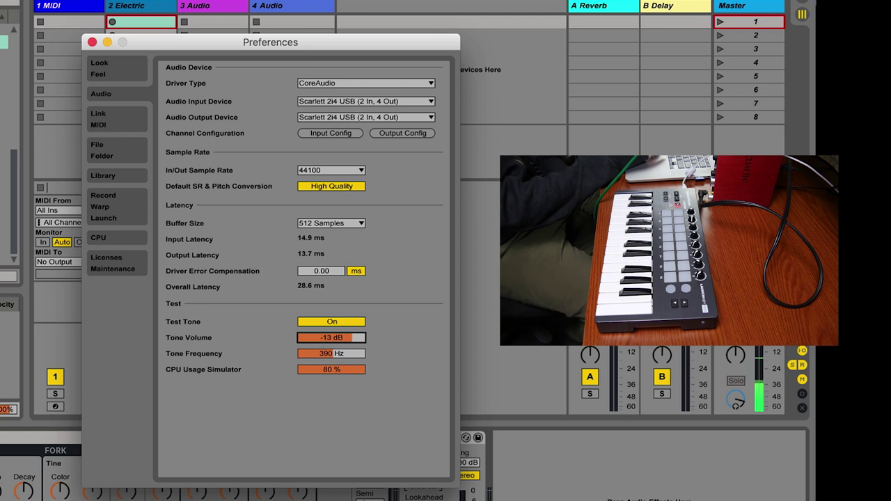
Reduce the buffer size to 256 Samples and further to 128 Samples while the test tone plays
{"action": "left_click", "coordinate": [328, 222]}
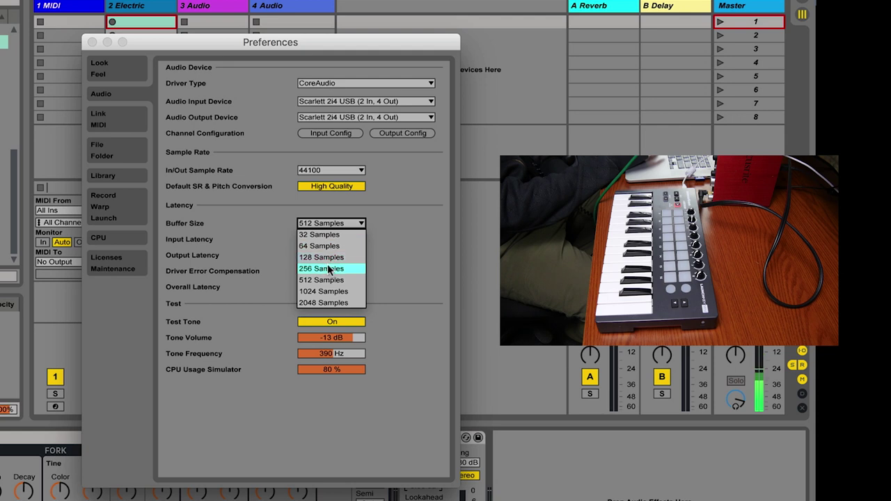
{"action": "left_click", "coordinate": [327, 266]}
{"action": "left_click", "coordinate": [334, 224]}
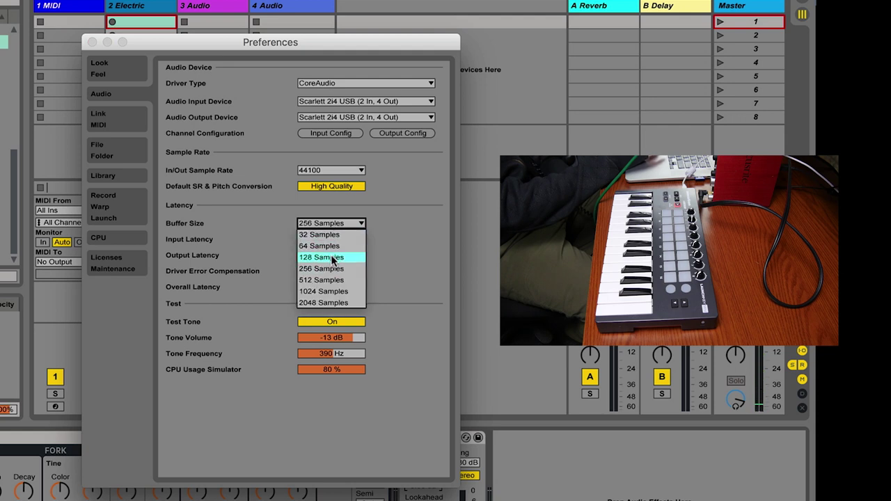
{"action": "left_click", "coordinate": [322, 256]}
{"action": "left_click", "coordinate": [332, 224]}
{"action": "left_click", "coordinate": [342, 222]}
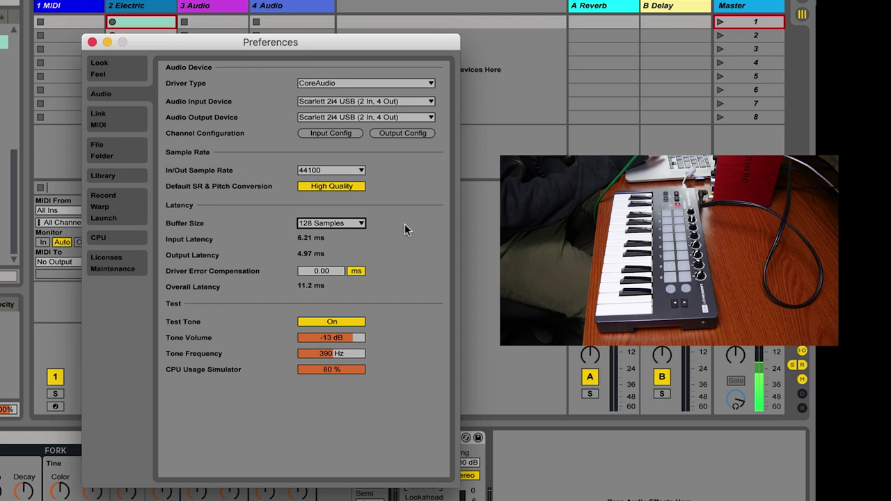
Lower the buffer size to 64 Samples and further to 32 Samples with the test tone on
{"action": "left_click", "coordinate": [339, 223]}
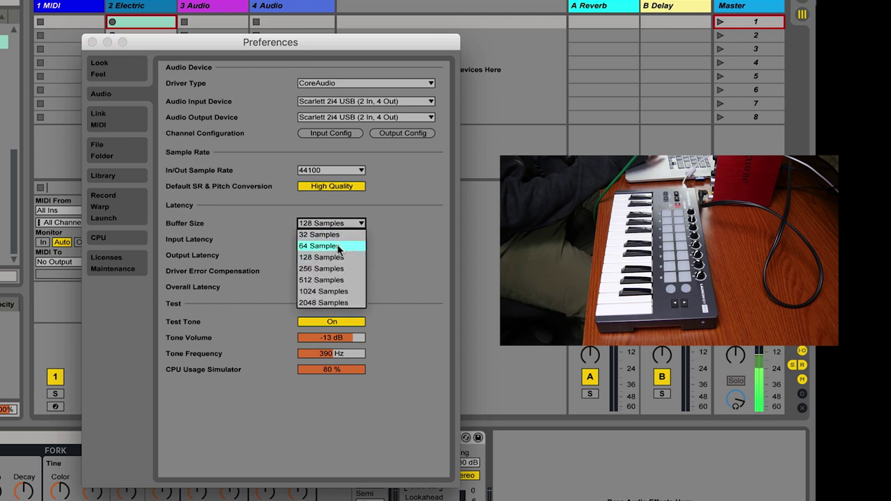
{"action": "left_click", "coordinate": [350, 224]}
{"action": "left_click", "coordinate": [346, 224]}
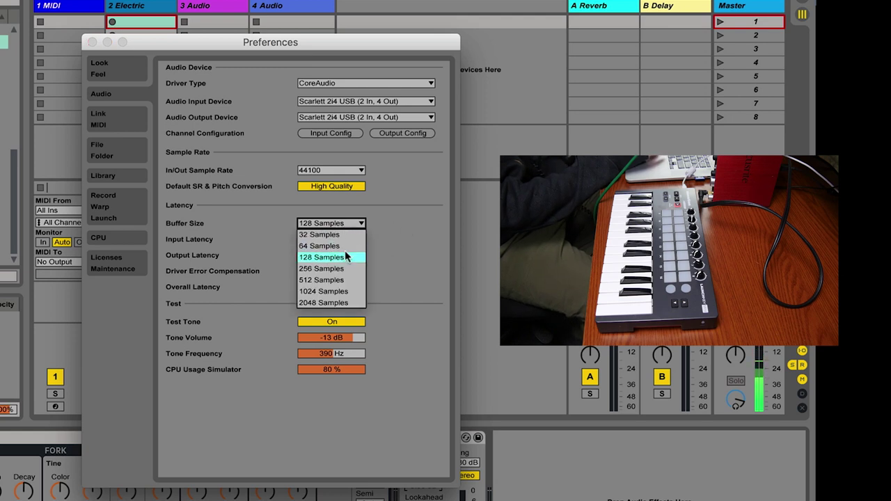
{"action": "left_click", "coordinate": [344, 246]}
{"action": "left_click", "coordinate": [343, 223]}
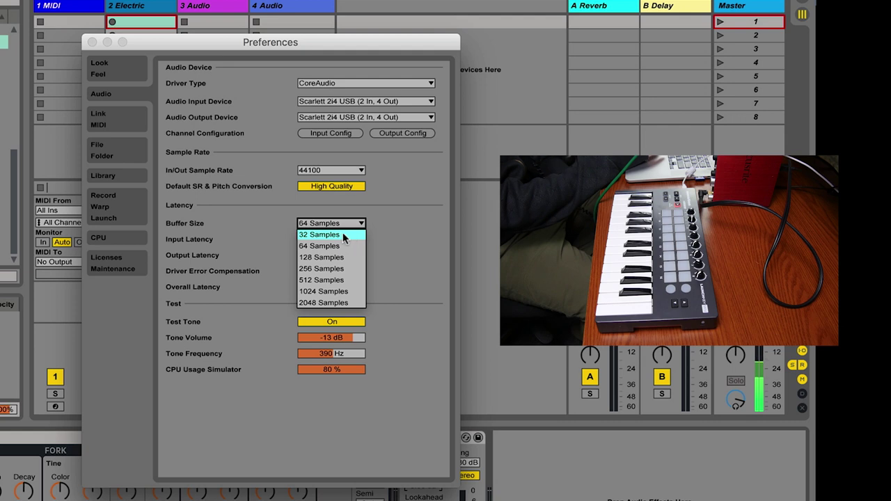
{"action": "left_click", "coordinate": [339, 235]}
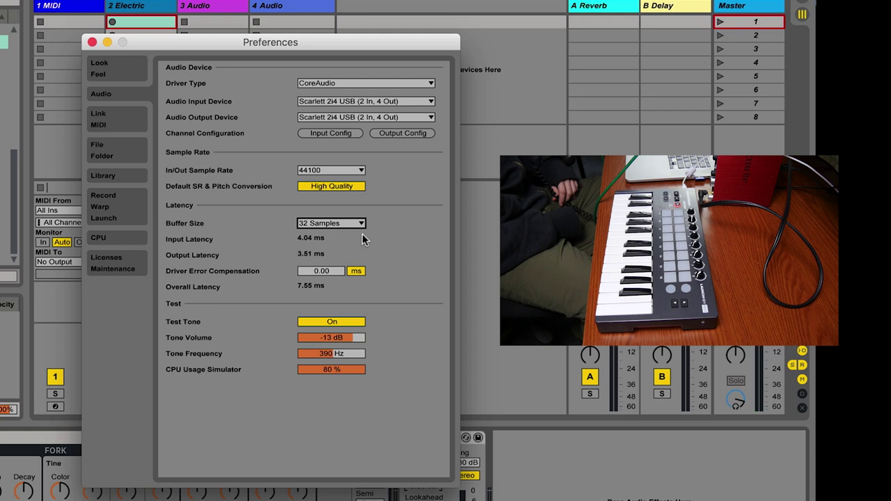
Set the buffer size to 128 Samples and turn off the test tone
{"action": "left_click", "coordinate": [331, 369]}
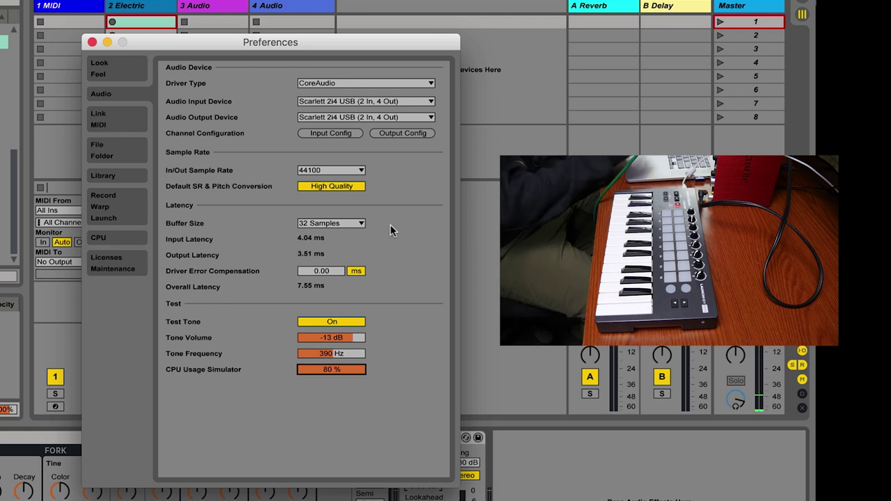
{"action": "left_click", "coordinate": [344, 224]}
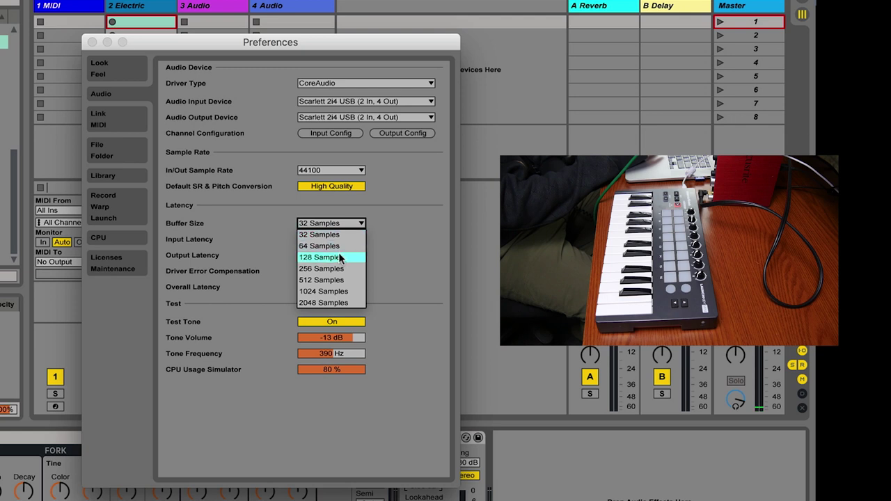
{"action": "left_click", "coordinate": [338, 254]}
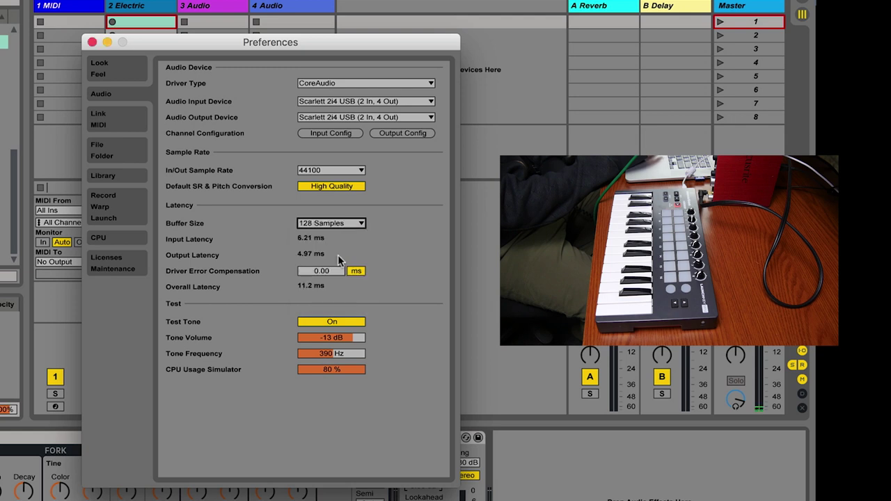
{"action": "left_click", "coordinate": [336, 322]}
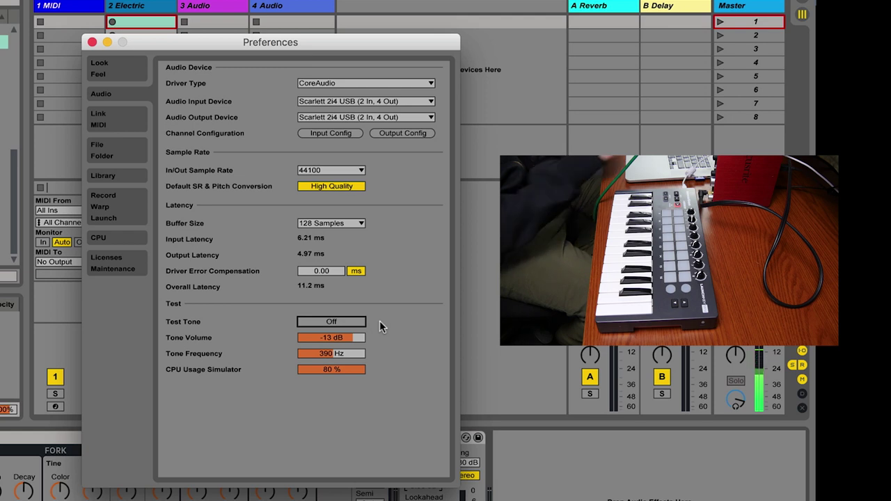
Try a buffer size of 32 Samples with the test tone off, and return it to 128 Samples
{"action": "left_click", "coordinate": [332, 223]}
{"action": "left_click", "coordinate": [331, 234]}
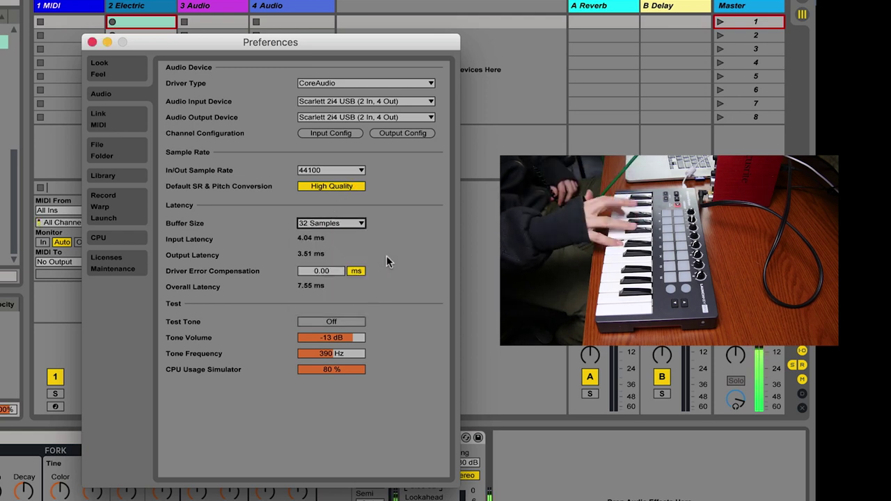
{"action": "left_click", "coordinate": [361, 223]}
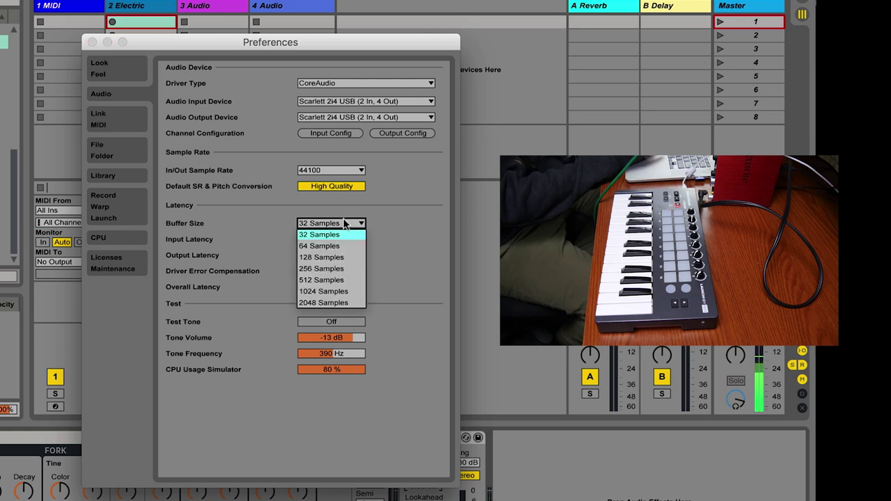
{"action": "left_click", "coordinate": [328, 234]}
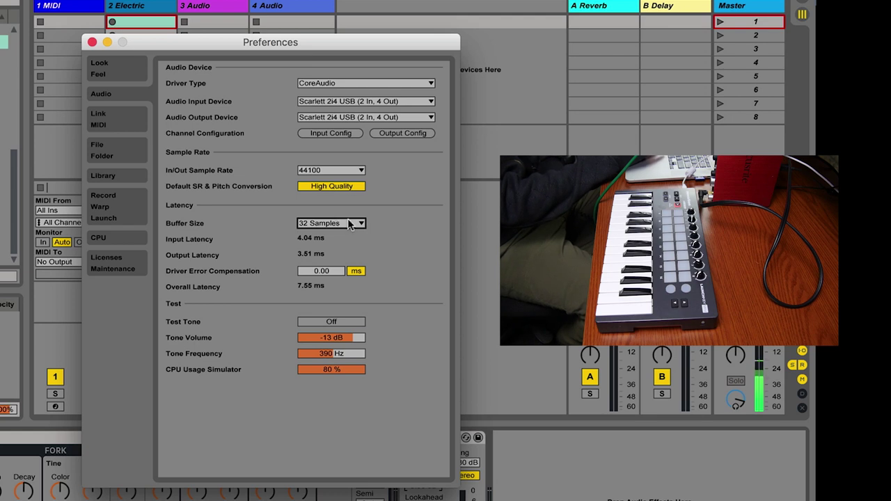
{"action": "left_click", "coordinate": [351, 223]}
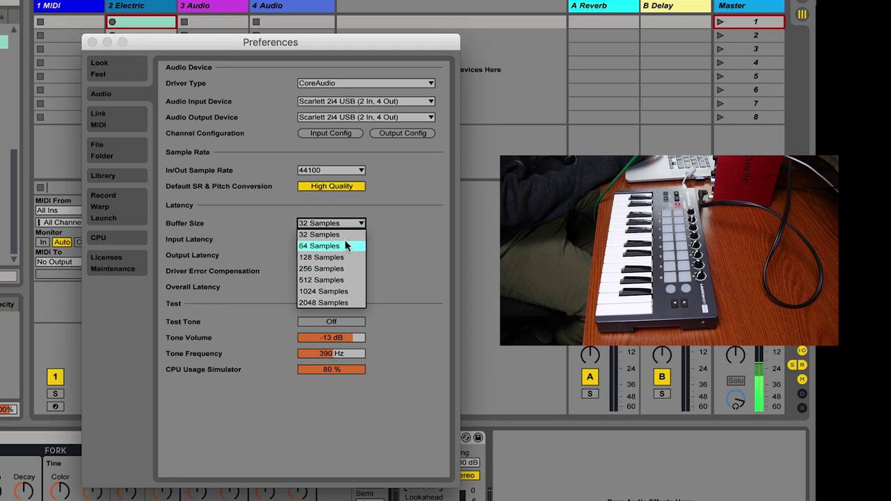
{"action": "left_click", "coordinate": [342, 257]}
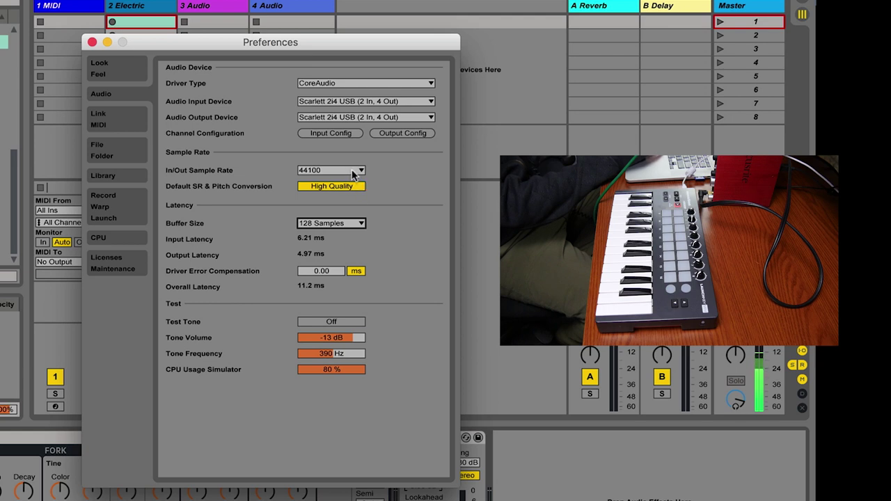
Raise the audio interface's in/out sample rate to 96000
{"action": "left_click", "coordinate": [354, 175]}
{"action": "left_click", "coordinate": [371, 170]}
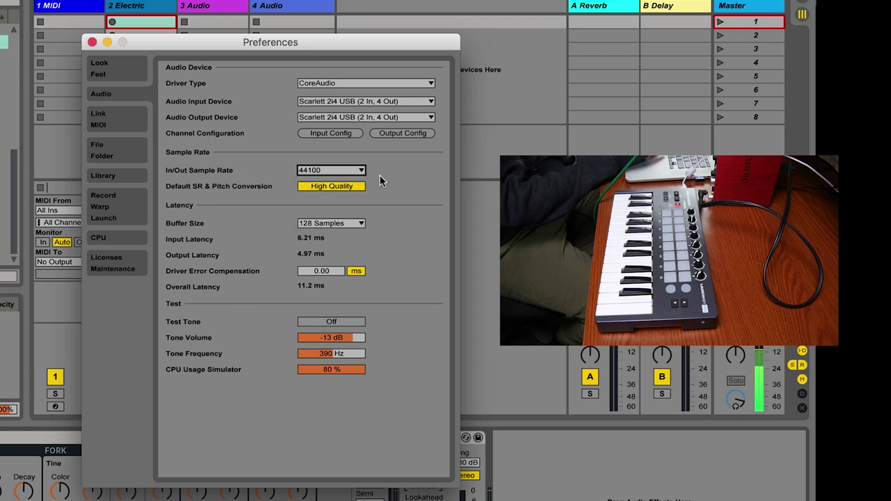
{"action": "left_click", "coordinate": [329, 169]}
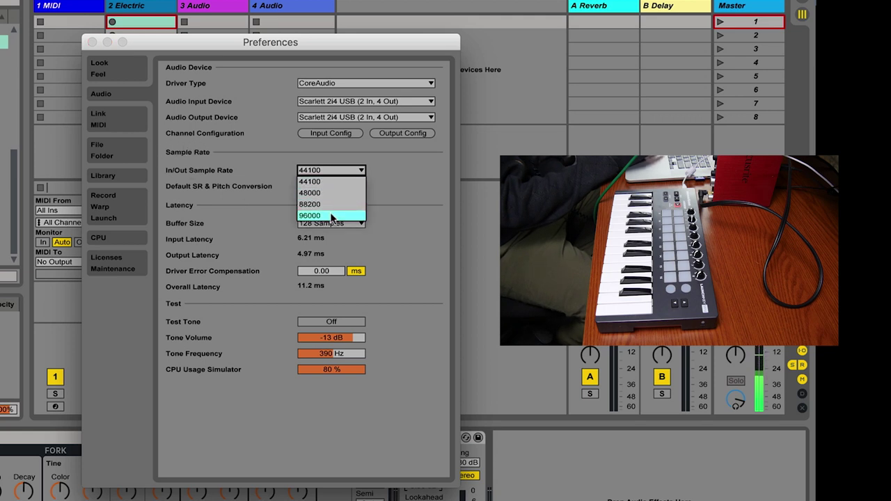
{"action": "left_click", "coordinate": [369, 220]}
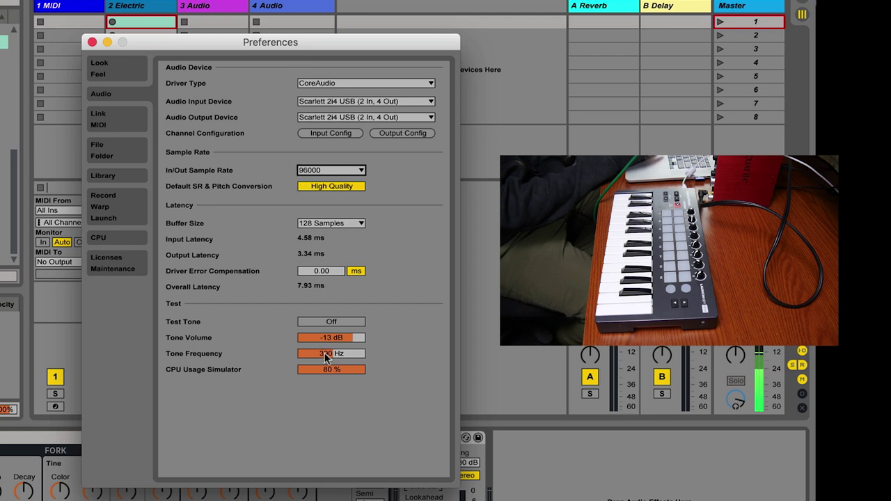
Turn on the test tone at a reduced volume of -69 dB and raise the tone volume to -7 dB
{"action": "left_click_drag", "start_coordinate": [327, 337], "coordinate": [327, 400]}
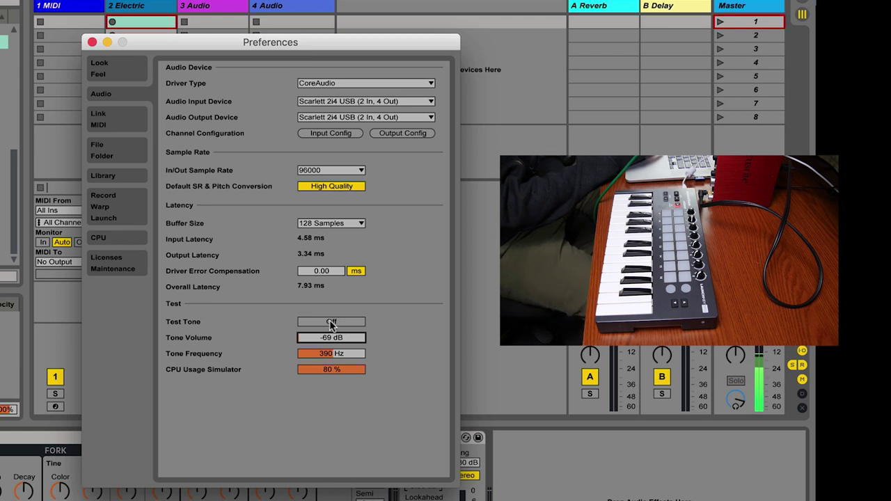
{"action": "left_click", "coordinate": [307, 323]}
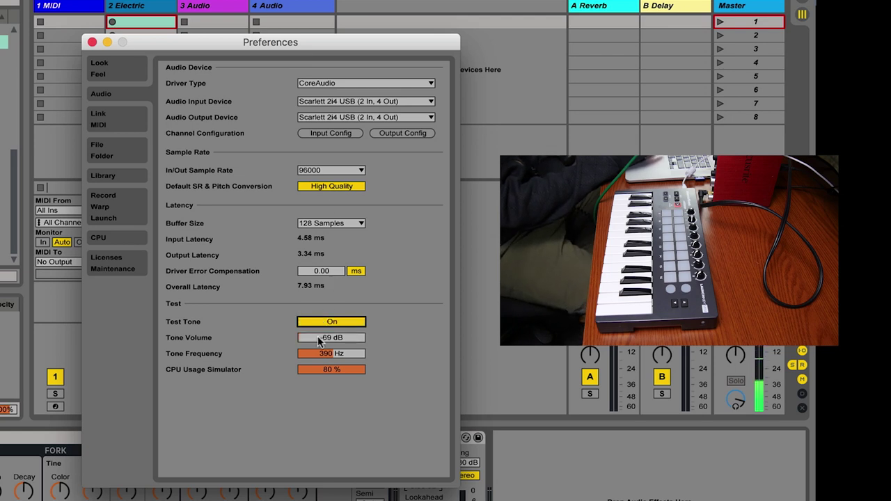
{"action": "left_click_drag", "start_coordinate": [304, 337], "coordinate": [304, 296]}
Try buffer sizes of 64 Samples and 32 Samples at the 96000 sample rate, and return it to 128 Samples
{"action": "left_click", "coordinate": [329, 223]}
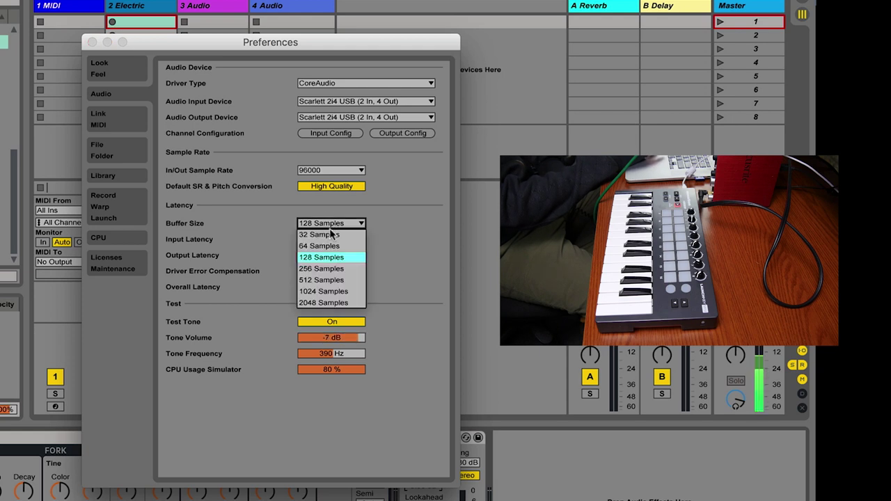
{"action": "left_click", "coordinate": [333, 246]}
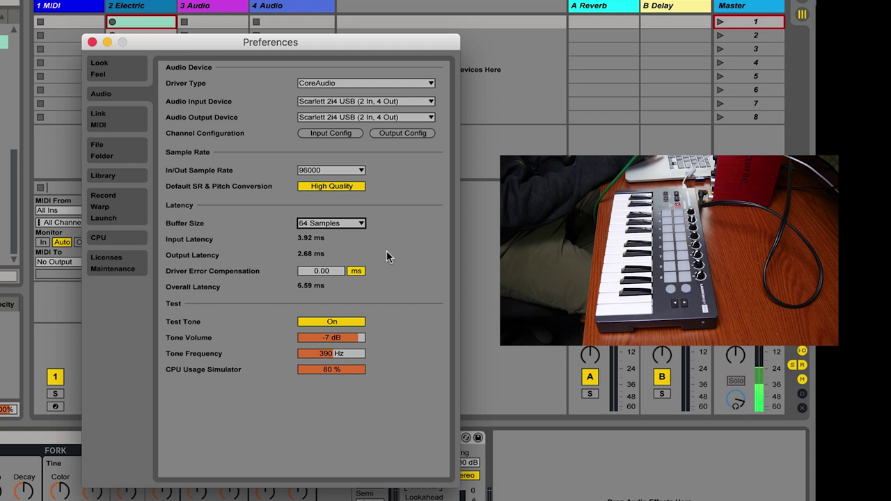
{"action": "left_click", "coordinate": [342, 224]}
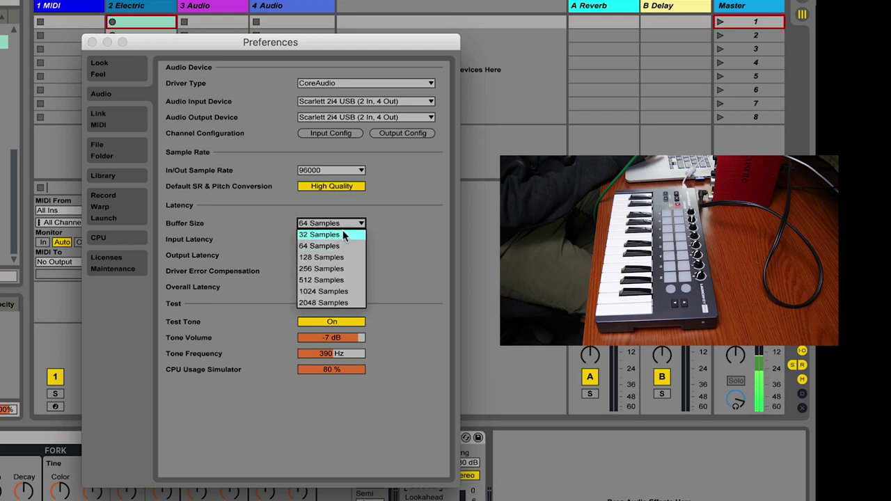
{"action": "left_click", "coordinate": [339, 232]}
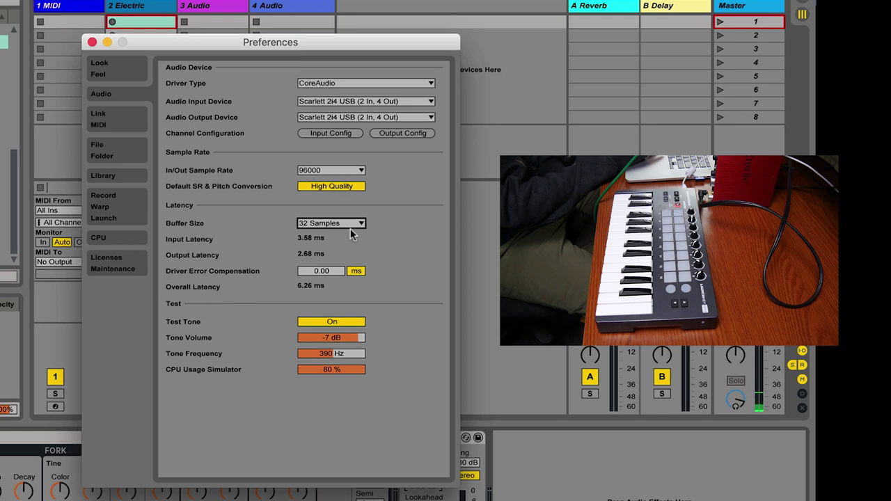
{"action": "left_click", "coordinate": [347, 227]}
{"action": "left_click", "coordinate": [343, 256]}
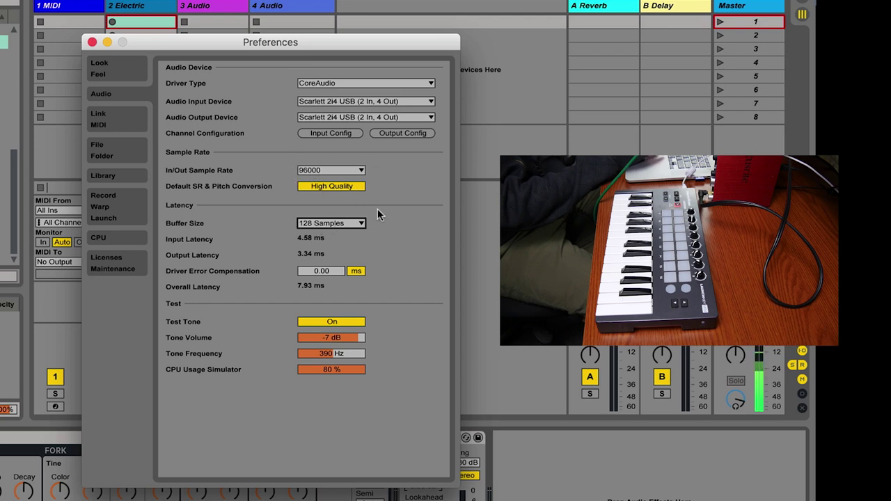
Raise the buffer size to 512 Samples and set the in/out sample rate to 44100
{"action": "left_click", "coordinate": [334, 223]}
{"action": "left_click", "coordinate": [324, 281]}
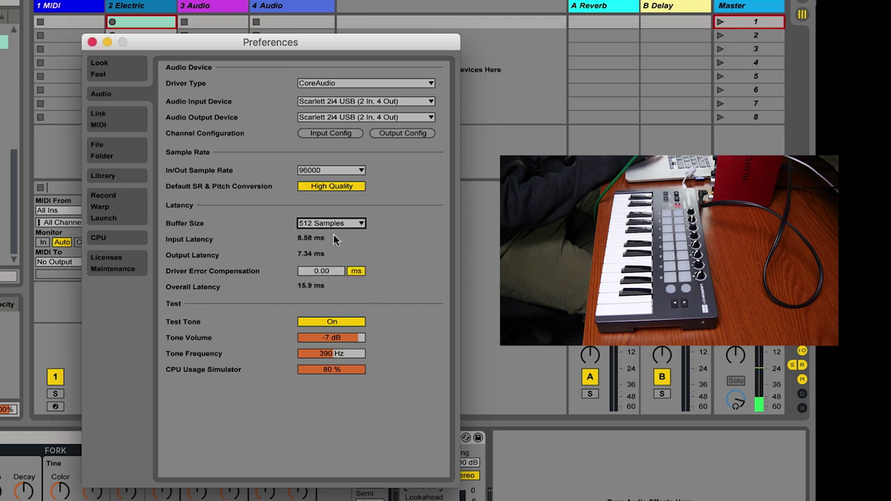
{"action": "left_click", "coordinate": [333, 170]}
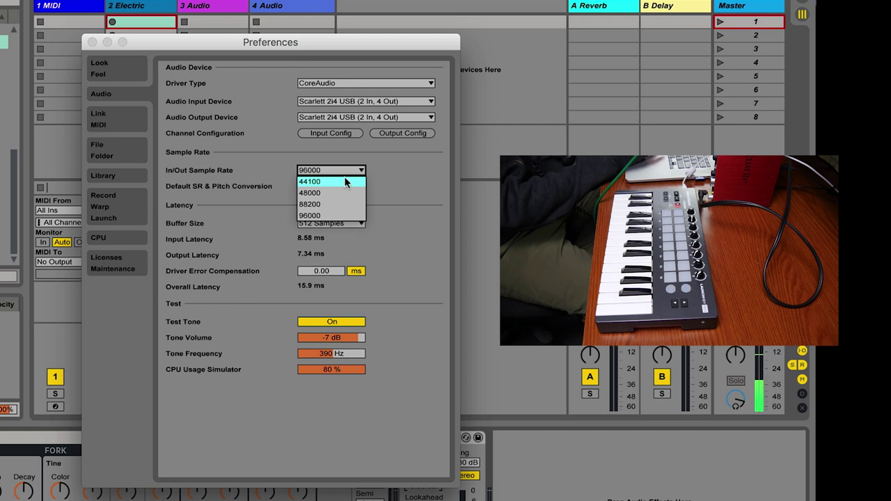
{"action": "left_click", "coordinate": [471, 223]}
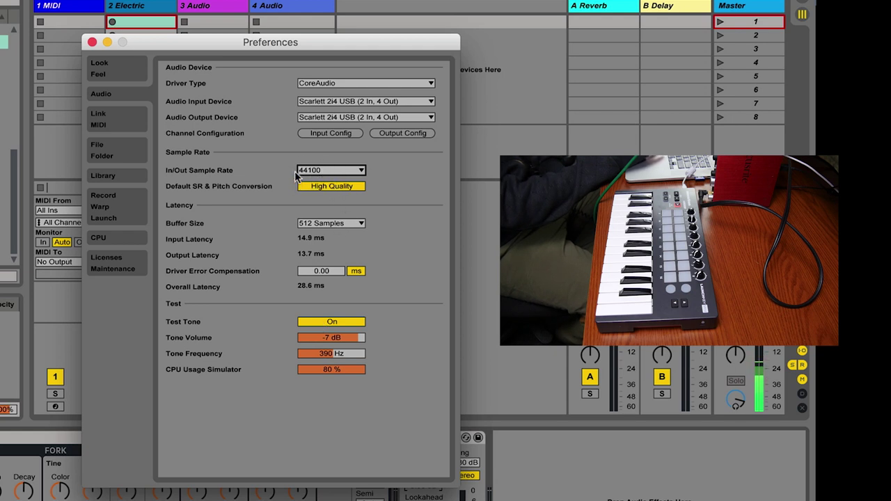
Set the buffer size to 128 Samples and turn off the test tone
{"action": "left_click", "coordinate": [324, 223]}
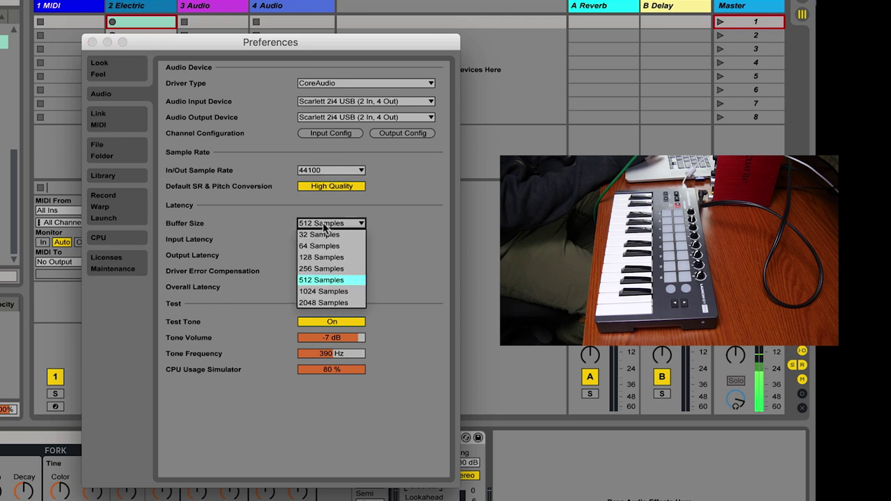
{"action": "left_click", "coordinate": [320, 257]}
{"action": "left_click", "coordinate": [324, 224]}
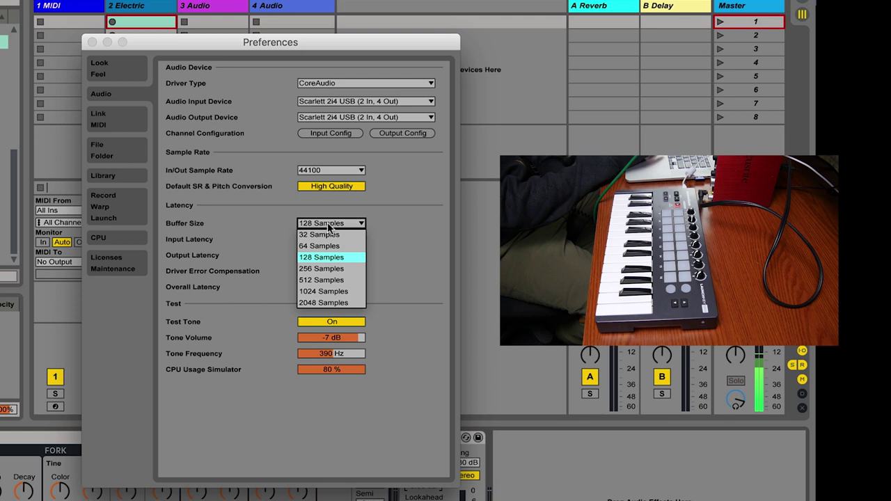
{"action": "left_click", "coordinate": [325, 257]}
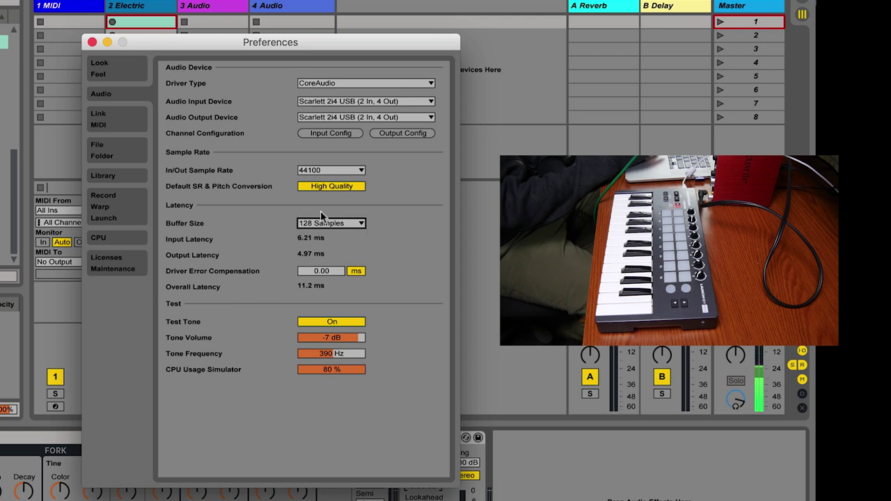
{"action": "left_click", "coordinate": [321, 322]}
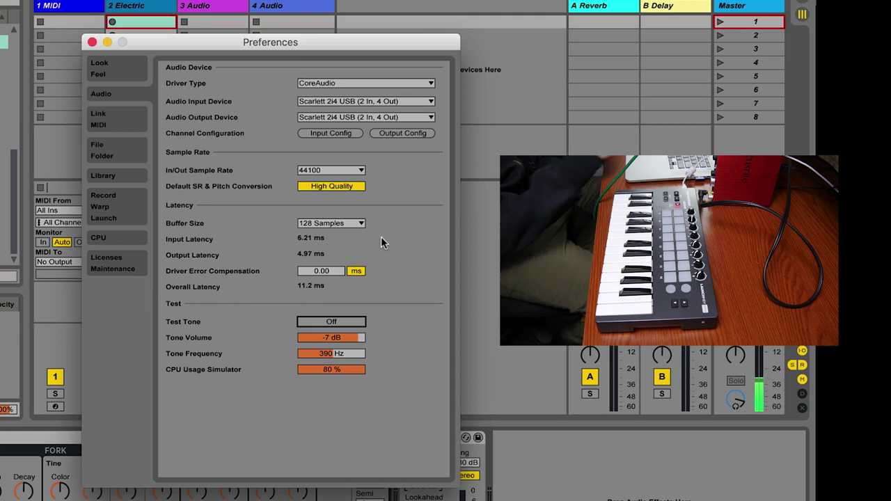
{"action": "left_click", "coordinate": [352, 224]}
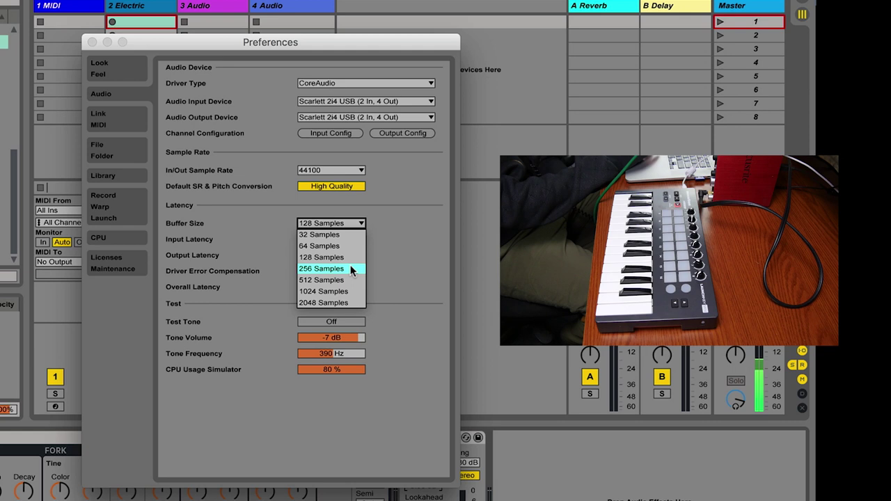
{"action": "left_click", "coordinate": [394, 236]}
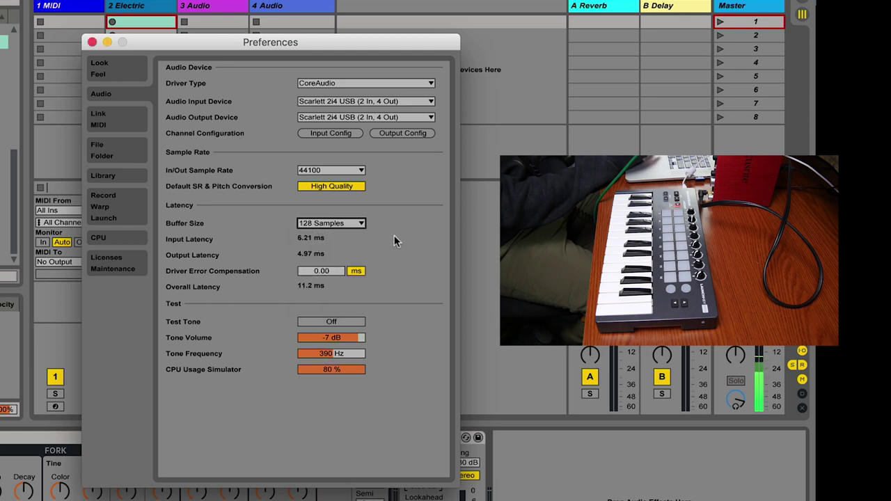
{"action": "left_click", "coordinate": [351, 224]}
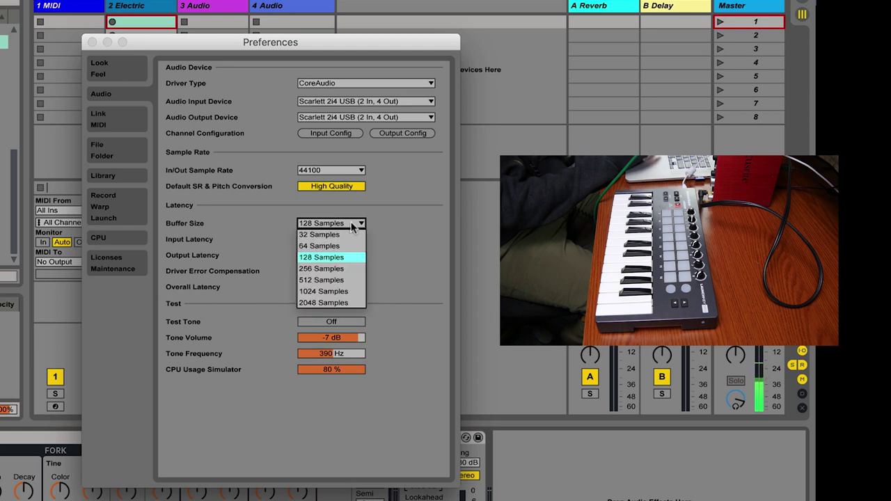
{"action": "left_click", "coordinate": [399, 242]}
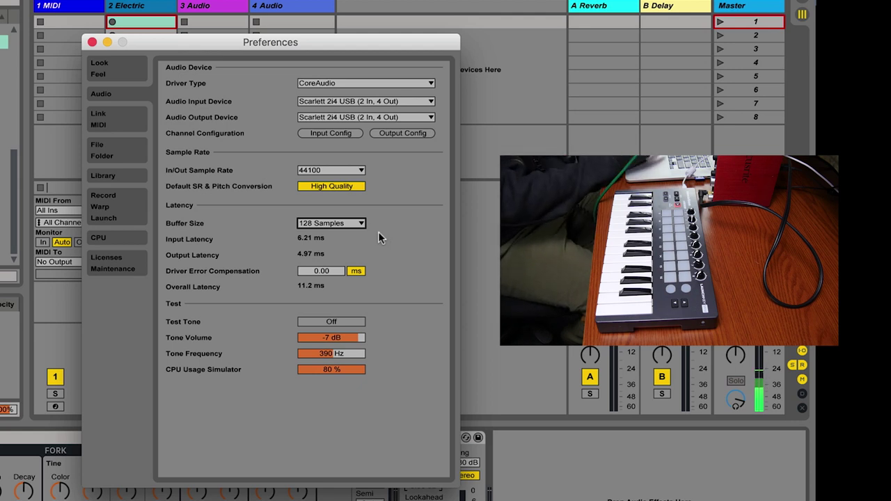
{"action": "left_click", "coordinate": [331, 223]}
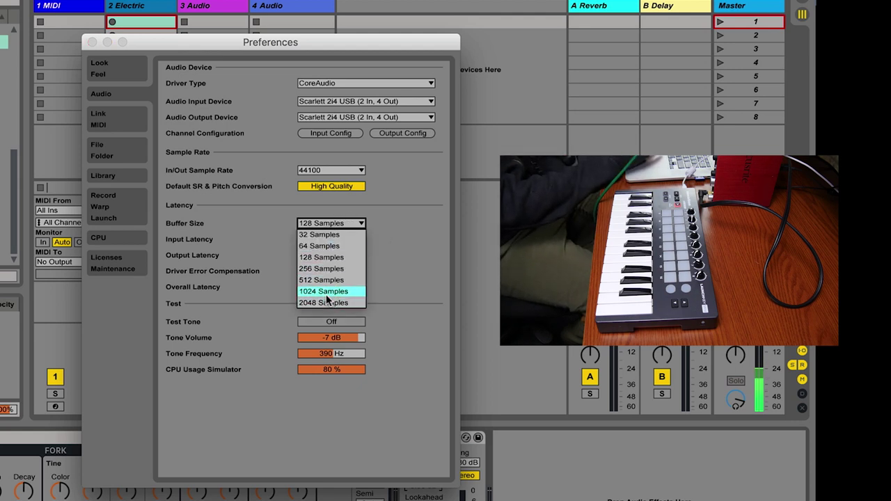
{"action": "left_click", "coordinate": [410, 227]}
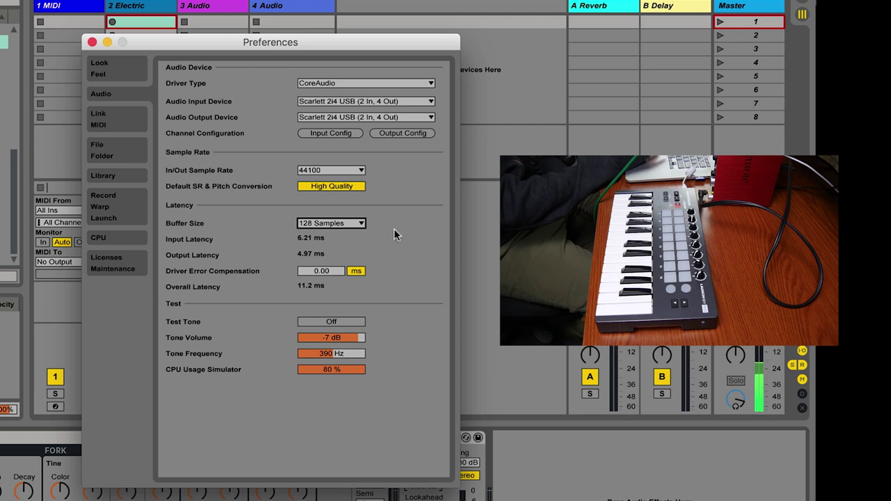